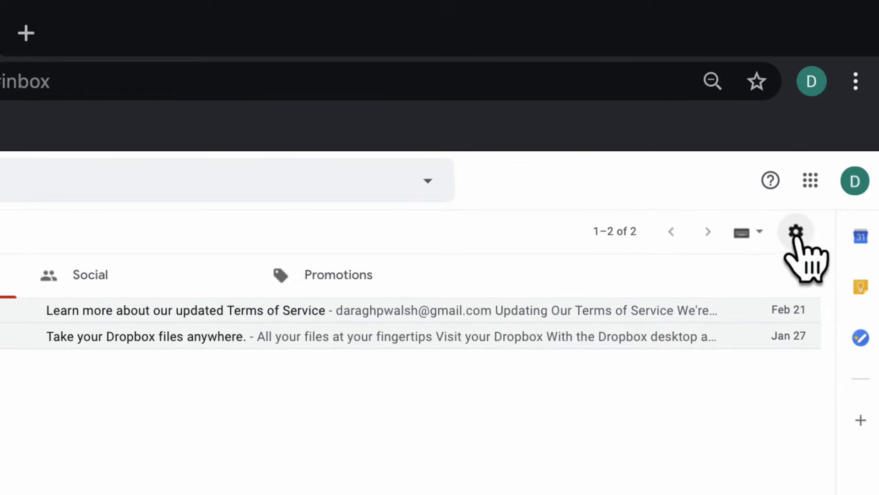
Step: Open the Accounts and Import settings and start adding a mail account to check
left_click(796, 231)
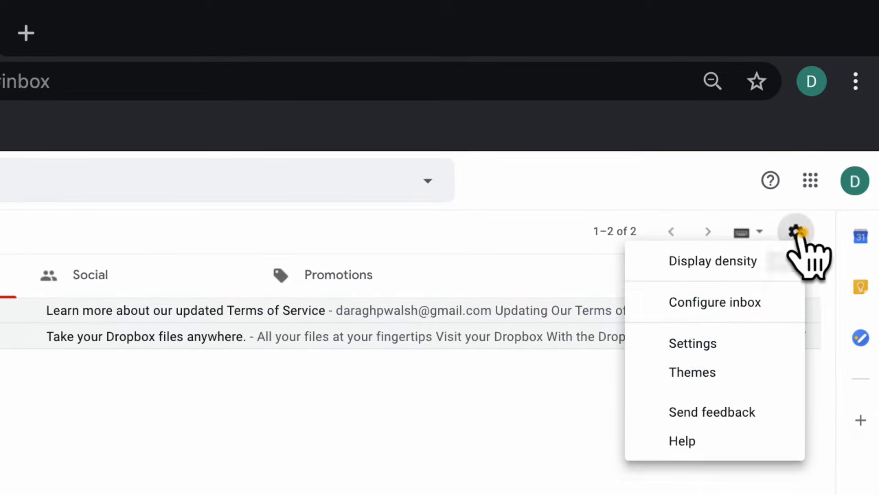
left_click(788, 344)
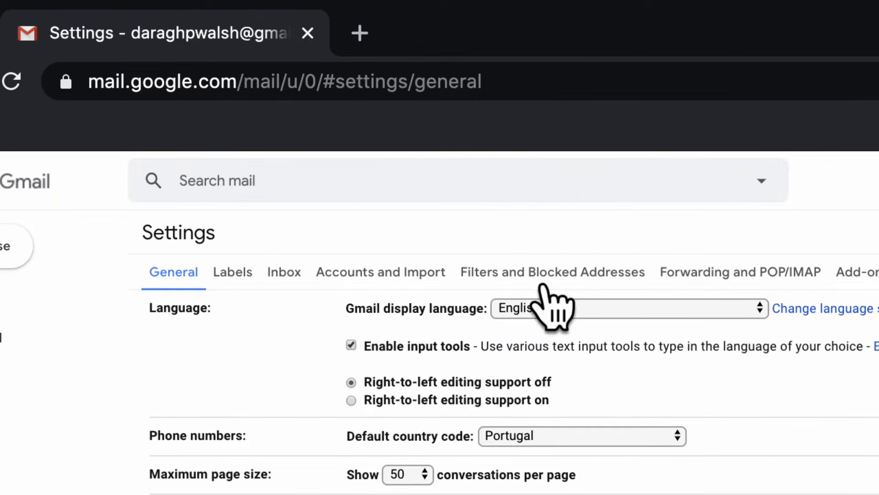
left_click(435, 275)
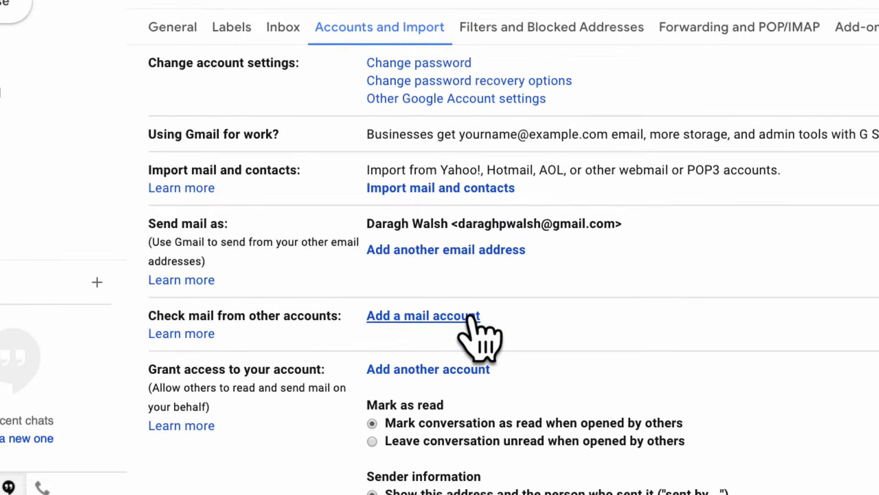
left_click(471, 395)
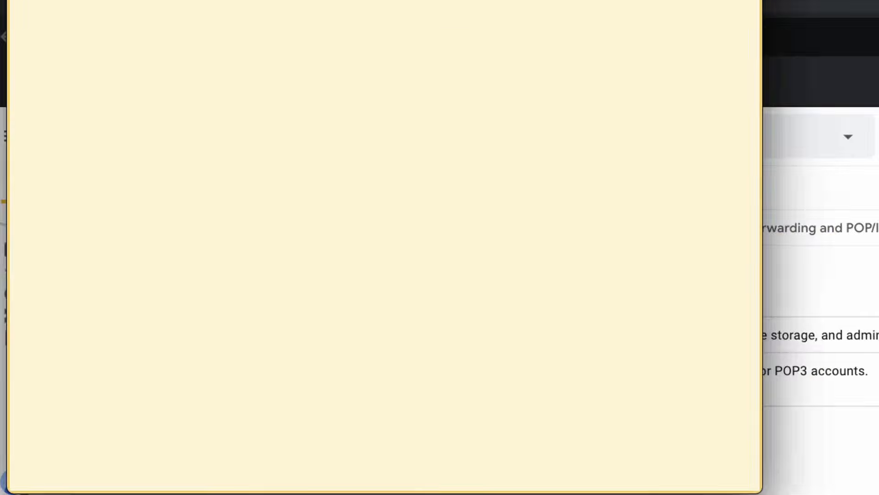
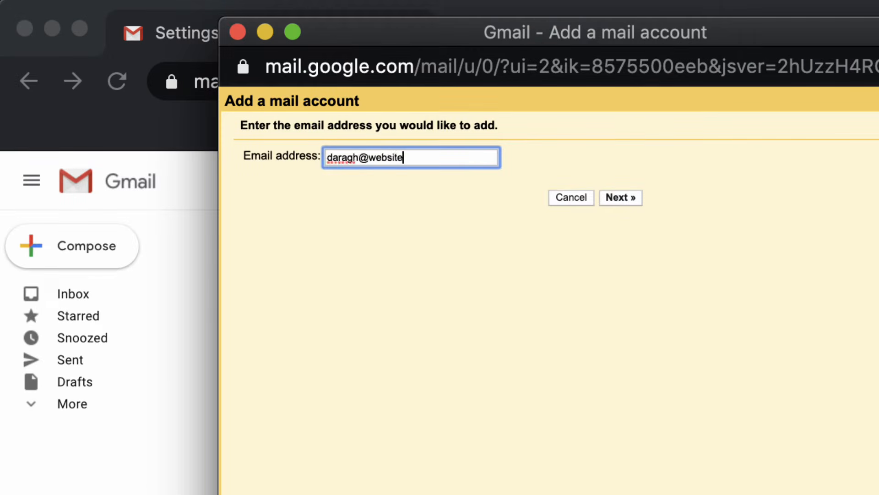
Step: Enter the custom-domain email address to add and choose importing emails from it via POP3
key("Return")
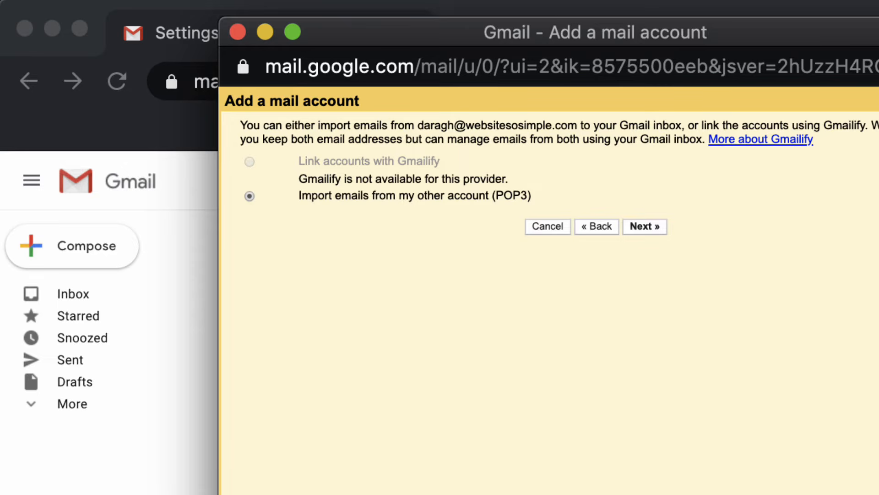
left_click(655, 225)
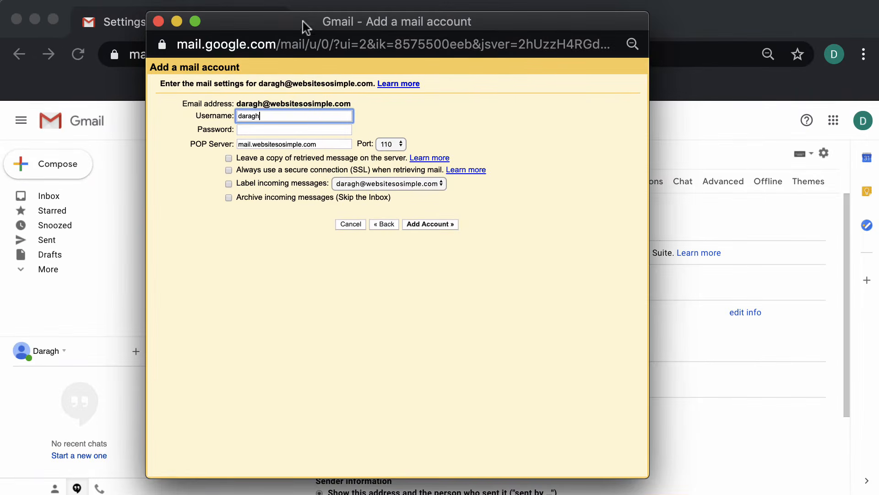
Step: Open a new browser tab and go to the Bluehost webmail login page
left_click(308, 7)
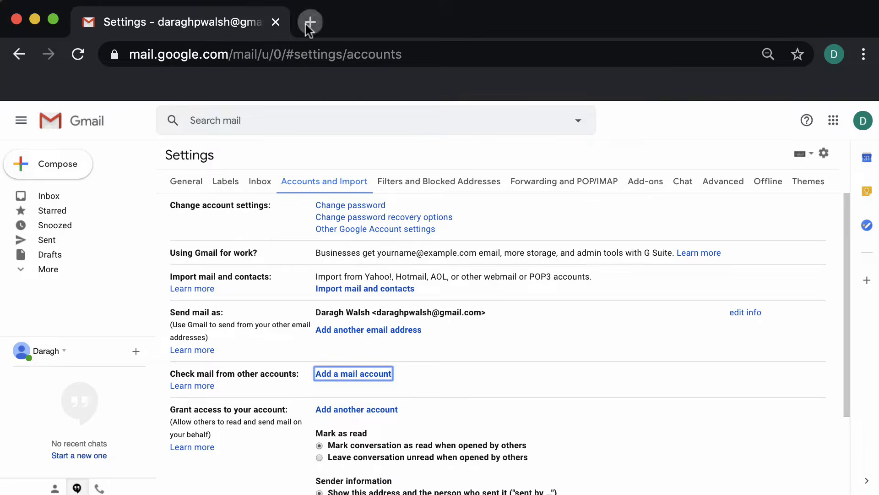
left_click(309, 18)
type("bluehost")
key("Return")
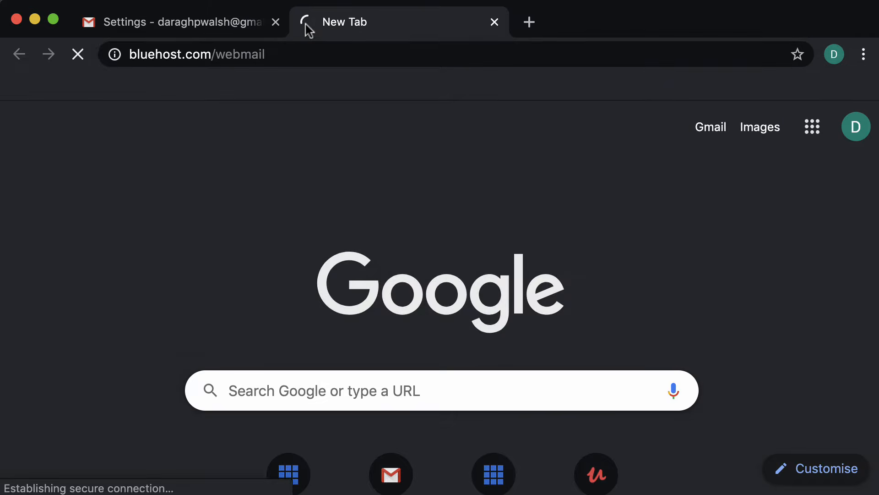
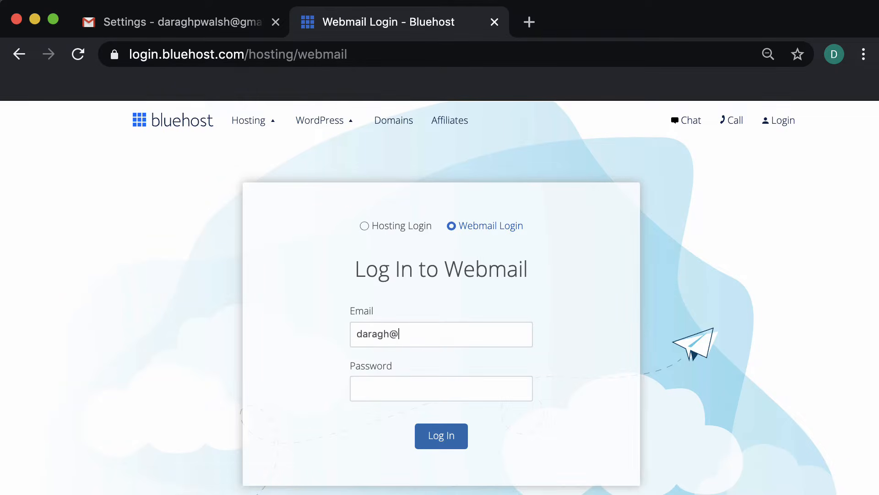
Step: Log in to Bluehost webmail with the custom-domain email address and the account password
key("Tab")
type("************")
left_click(443, 436)
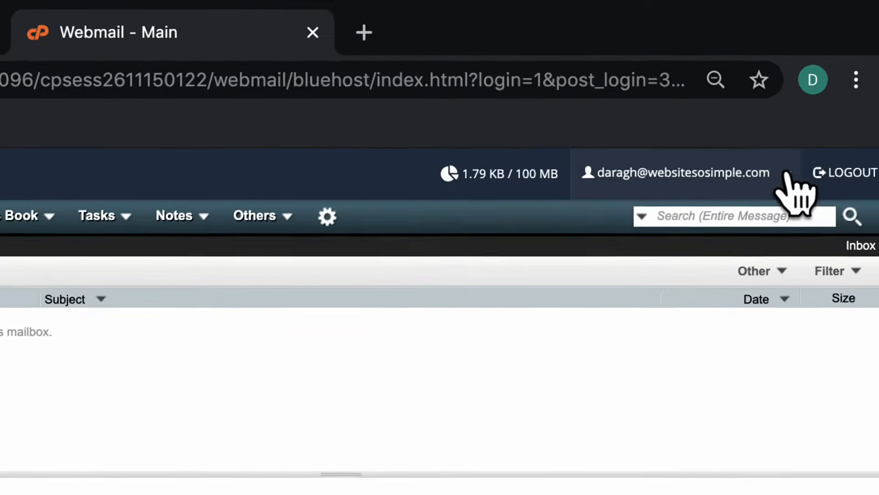
Step: Open the Configure Mail Client page and scroll to the manual mail client settings
left_click(817, 118)
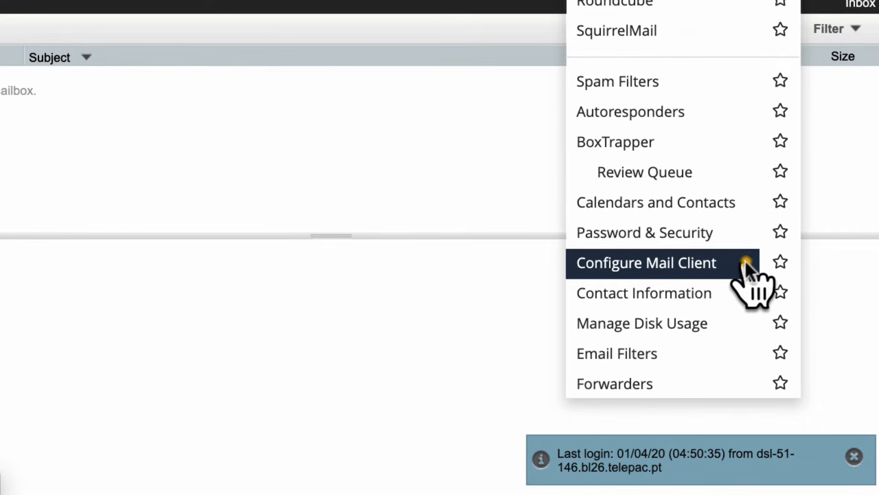
left_click(746, 260)
scroll(785, 333, "down", 5)
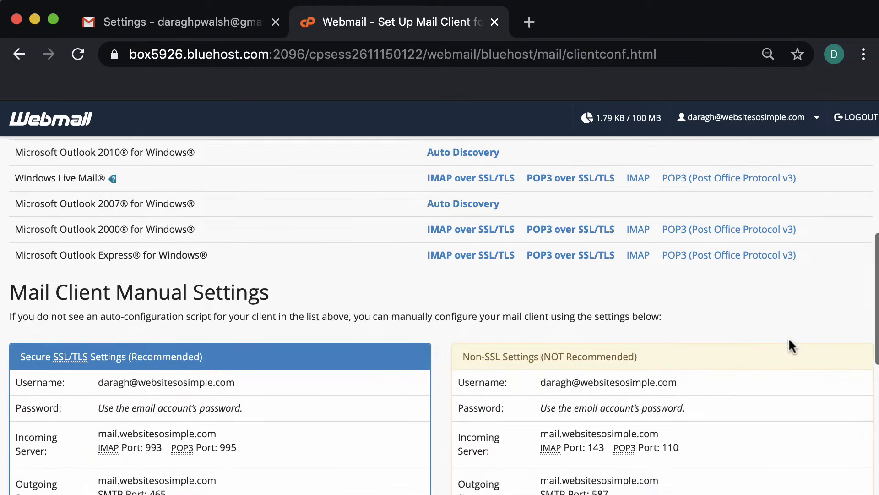
scroll(788, 337, "down", 3)
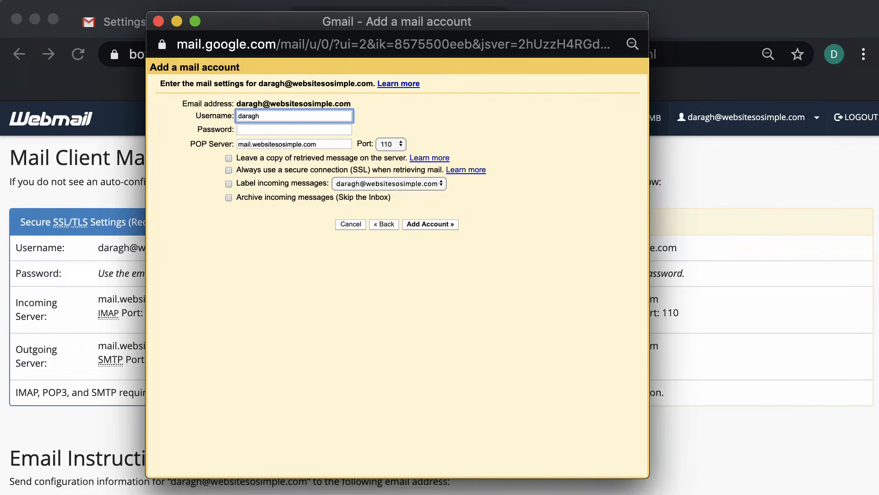
Step: Complete the POP username as the full email address and paste the account password
type("@websitesosimple.com")
left_click(264, 130)
key("super+v")
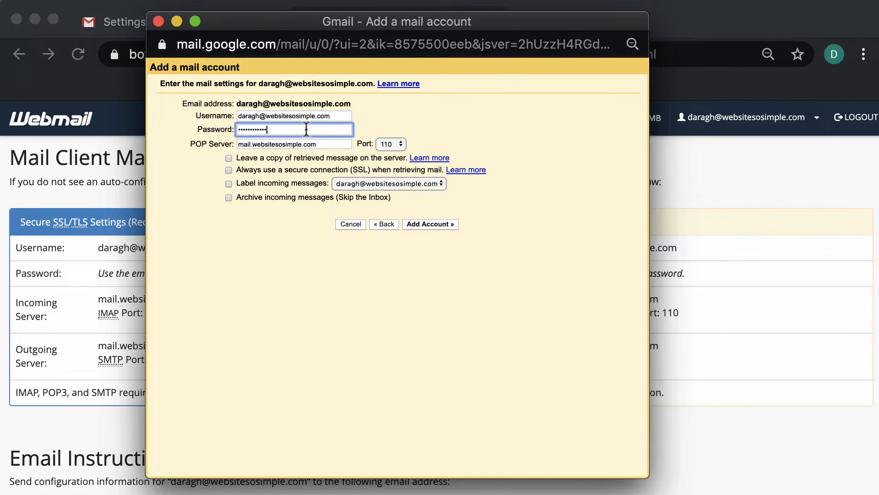
Step: Set the POP server port to 995
left_click_drag(314, 27, 570, 43)
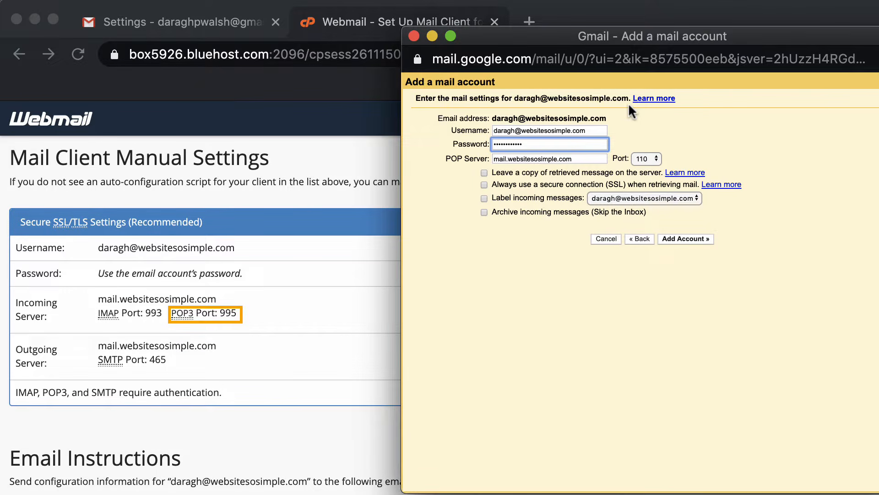
left_click(655, 151)
left_click(662, 186)
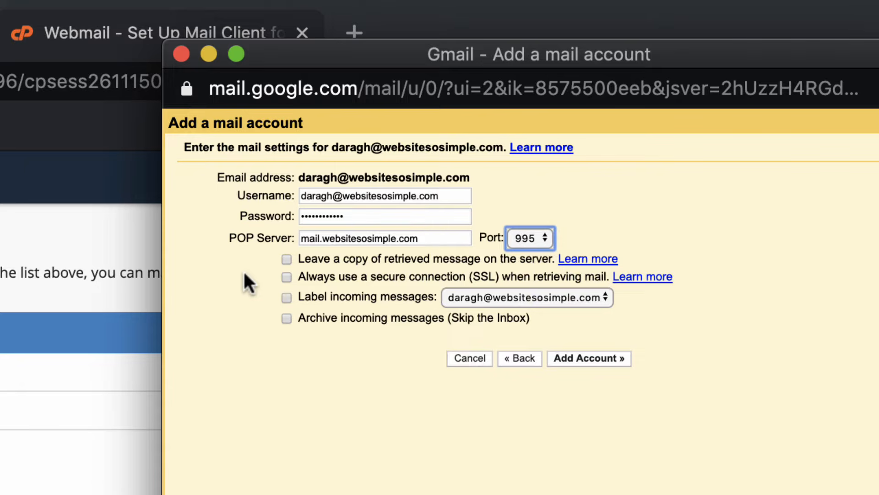
Step: Enable the secure SSL connection and labelling of incoming messages, then add the account
left_click(287, 274)
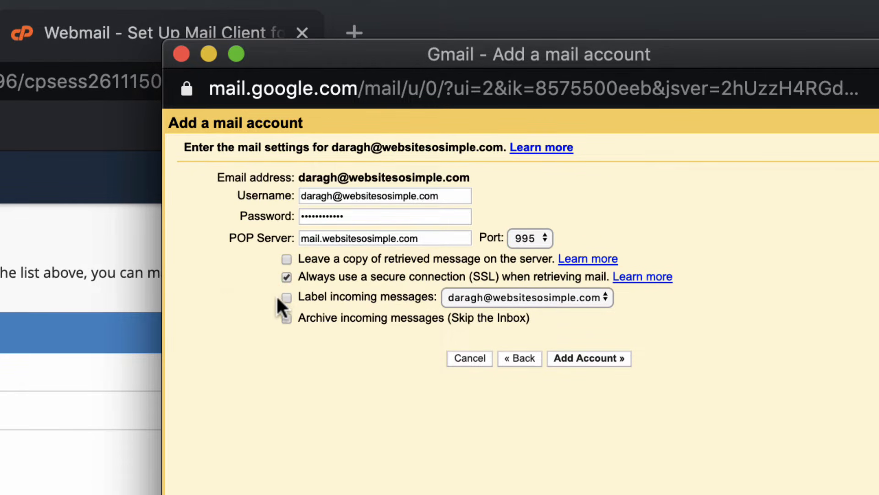
left_click(283, 297)
left_click(590, 358)
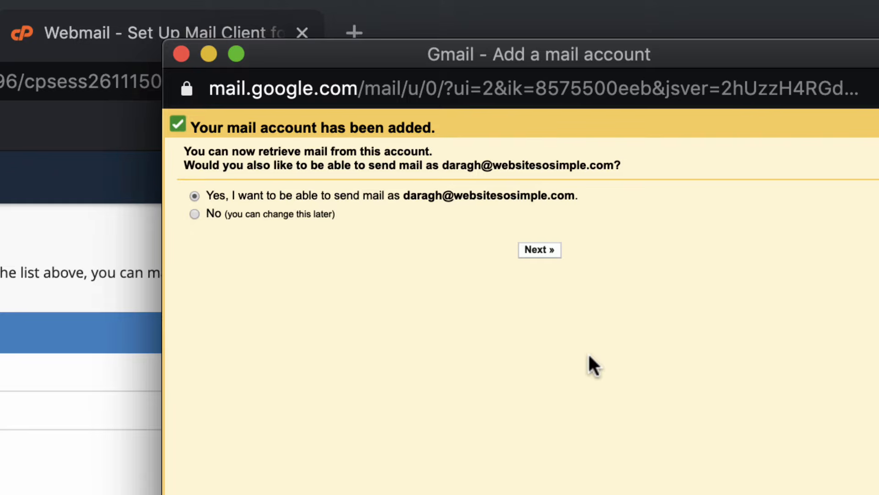
Step: Choose to also send mail as this address and accept the name and alias settings
left_click(541, 250)
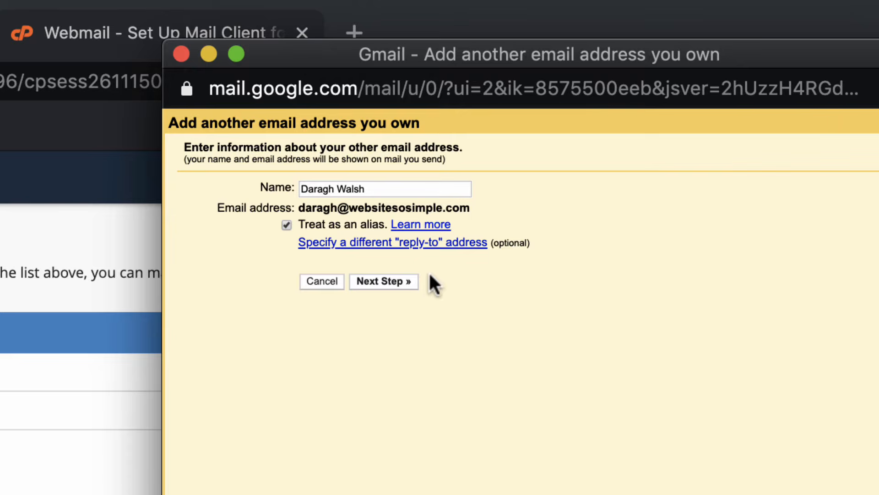
left_click(394, 279)
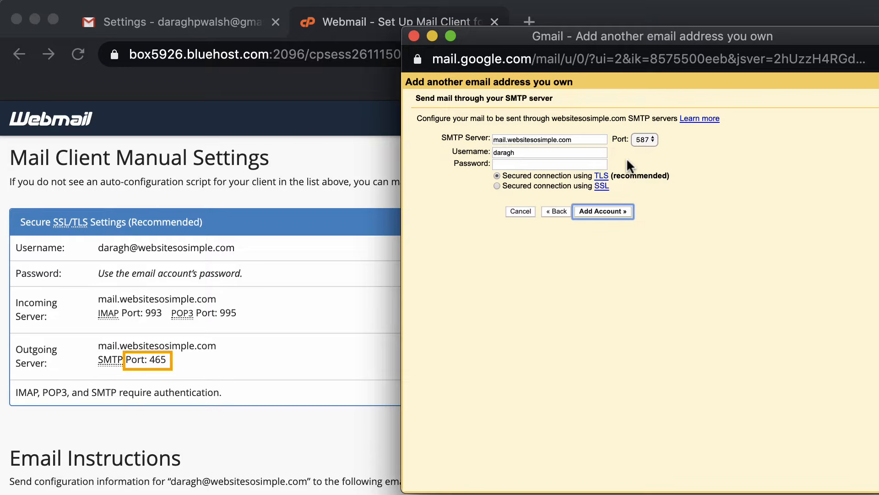
Step: Set the SMTP port to 465 and complete the SMTP username as the full email address
left_click(644, 140)
left_click(645, 129)
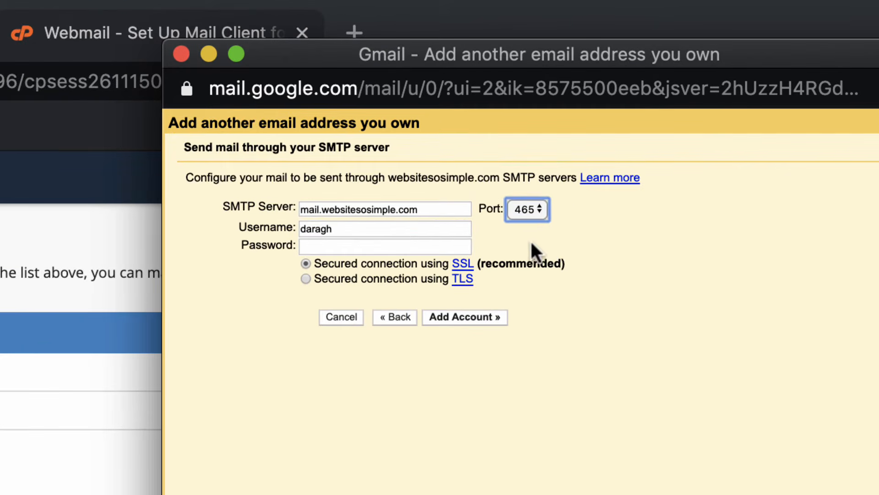
left_click(397, 229)
type("@websitesosimple.com")
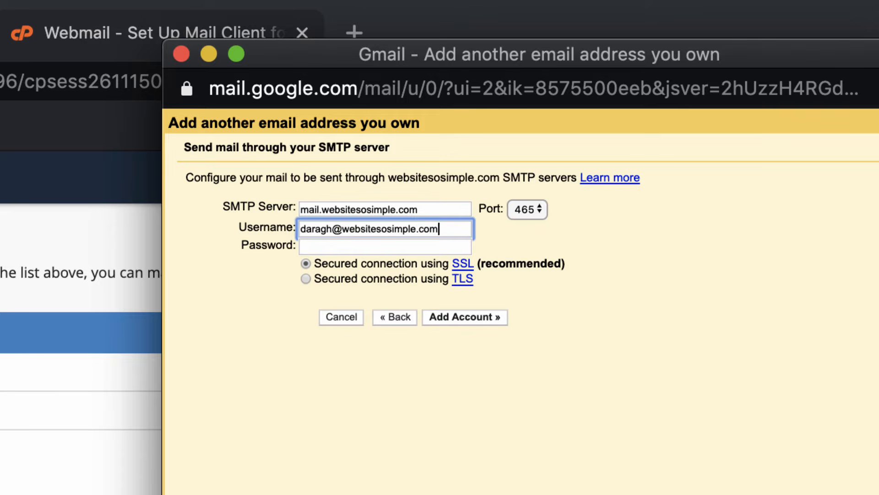
Step: Paste the account password for the SMTP server and add the sending account
left_click(374, 246)
key("super+v")
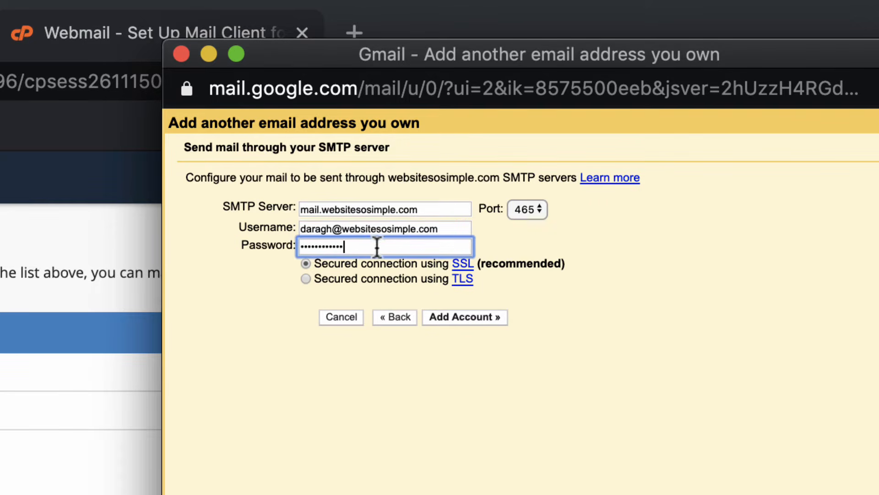
left_click(481, 320)
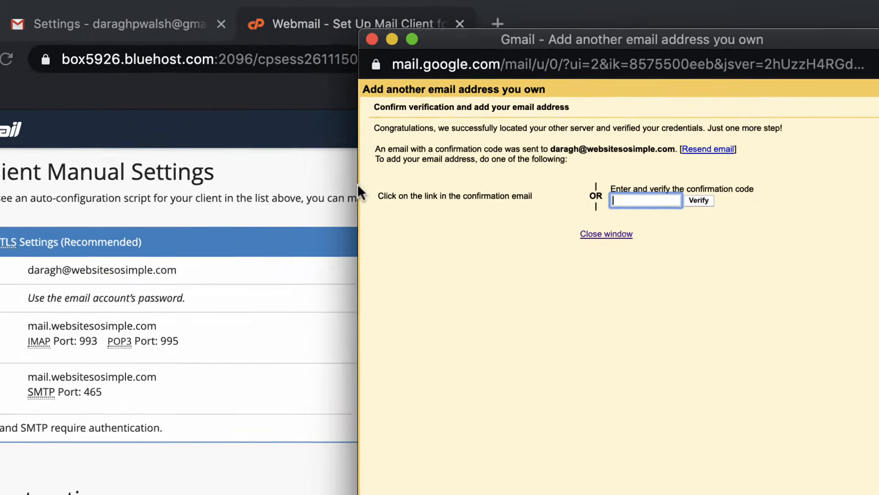
Step: Open the Gmail confirmation email in webmail and copy the confirmation code
left_click(273, 182)
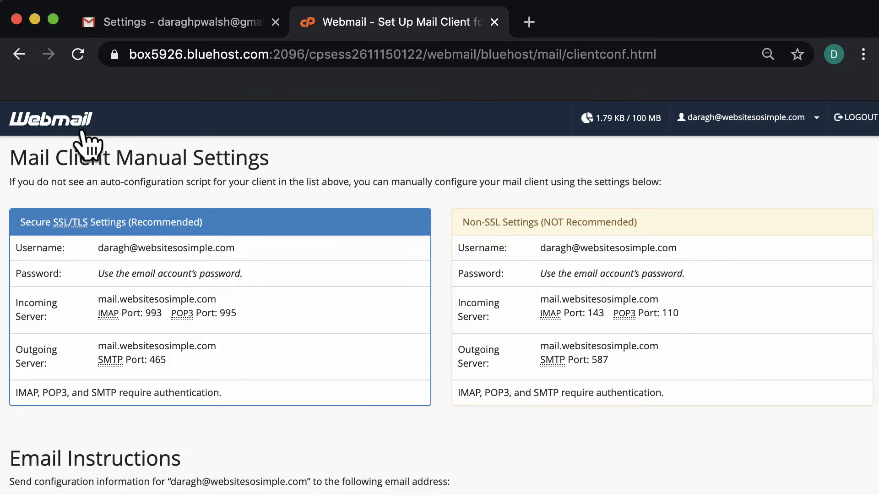
left_click(75, 123)
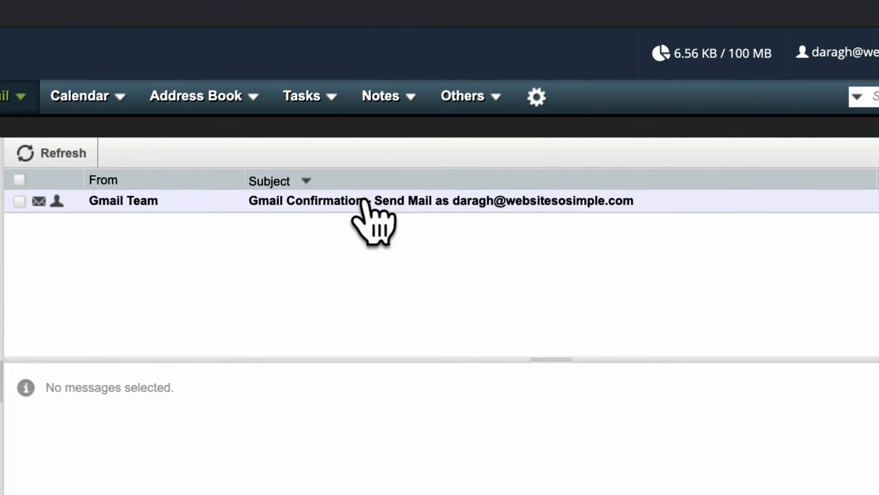
left_click(364, 202)
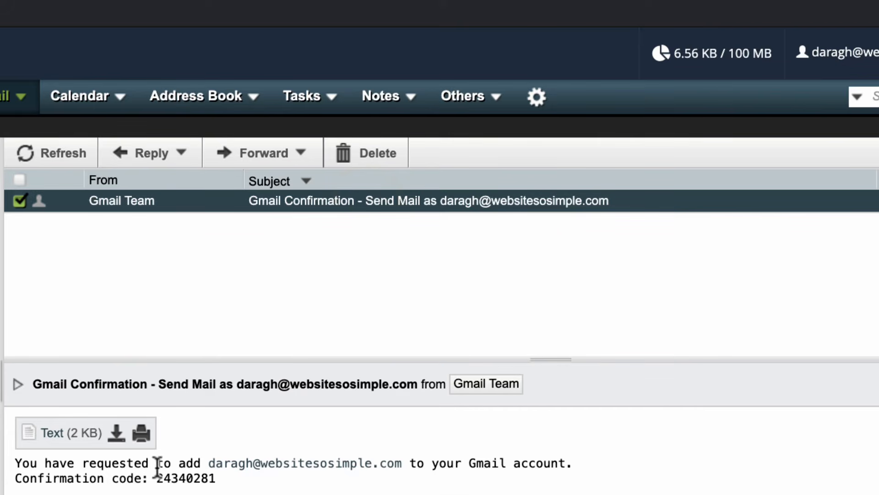
left_click_drag(157, 473, 229, 482)
key("super+c")
Step: Enter the copied confirmation code in the verification window and verify it
key("super+grave")
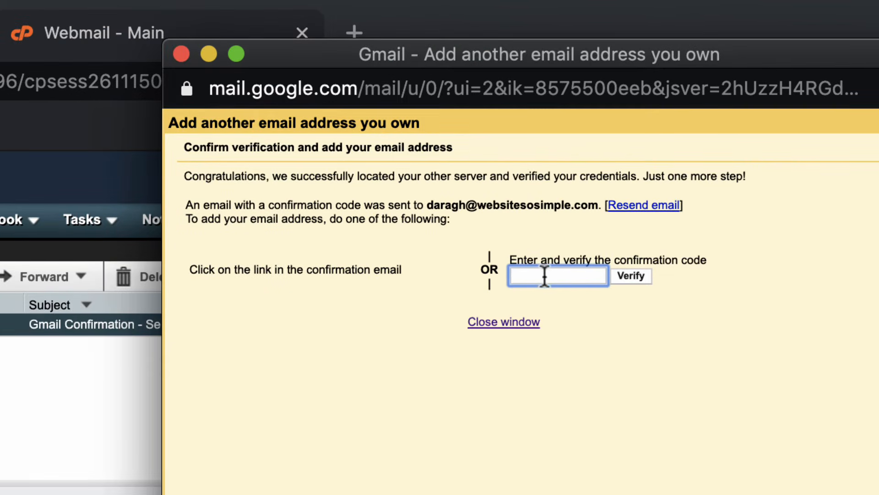
key("super+v")
left_click(634, 283)
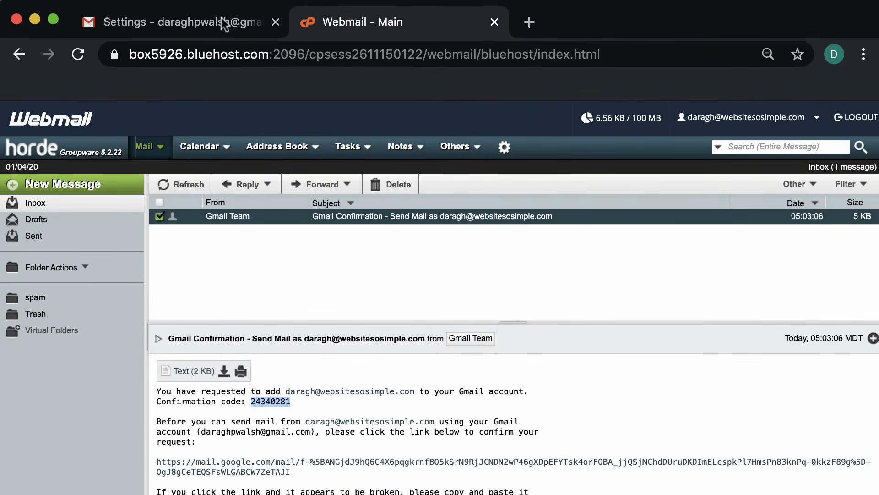
Step: Compose a new message in Gmail and choose the custom-domain address as the sender
left_click(221, 18)
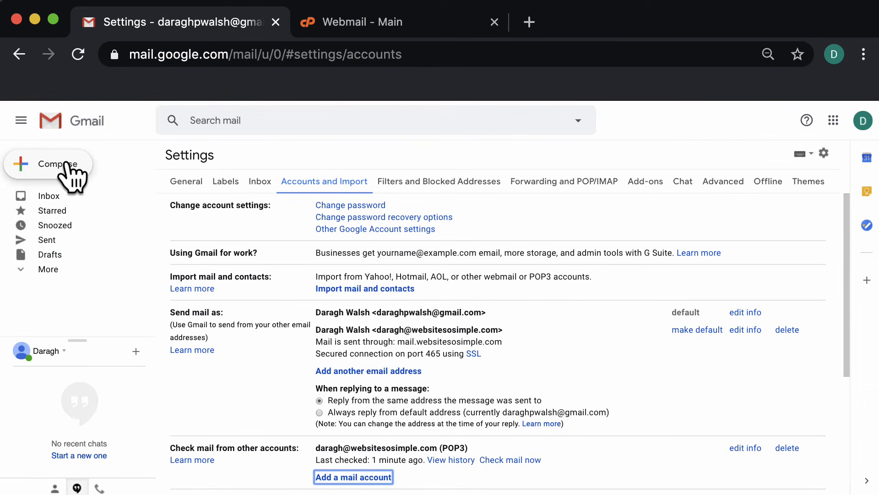
left_click(57, 164)
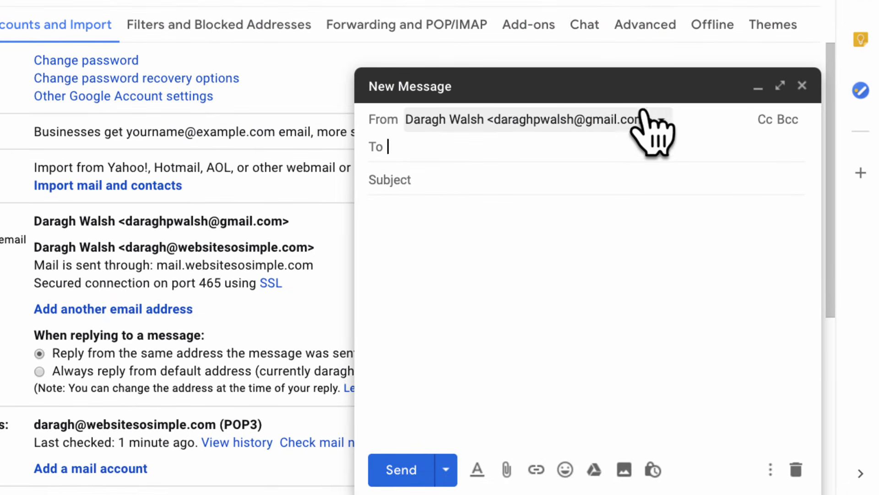
left_click(663, 119)
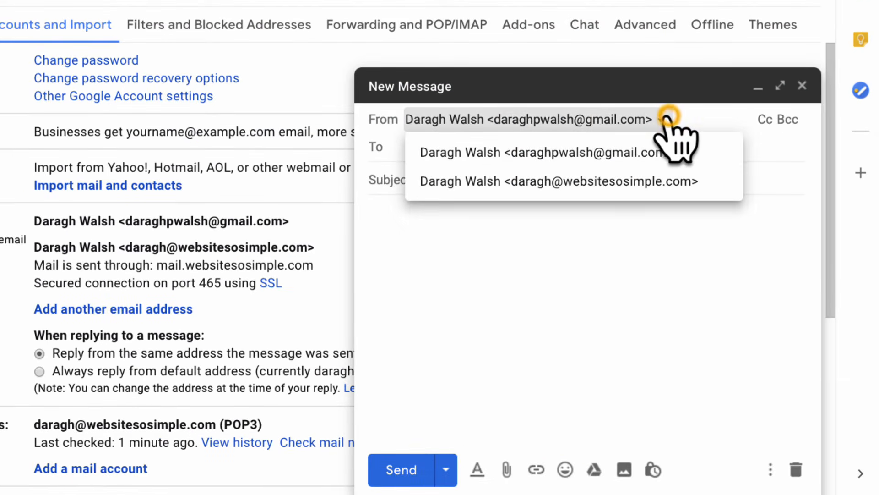
left_click(672, 181)
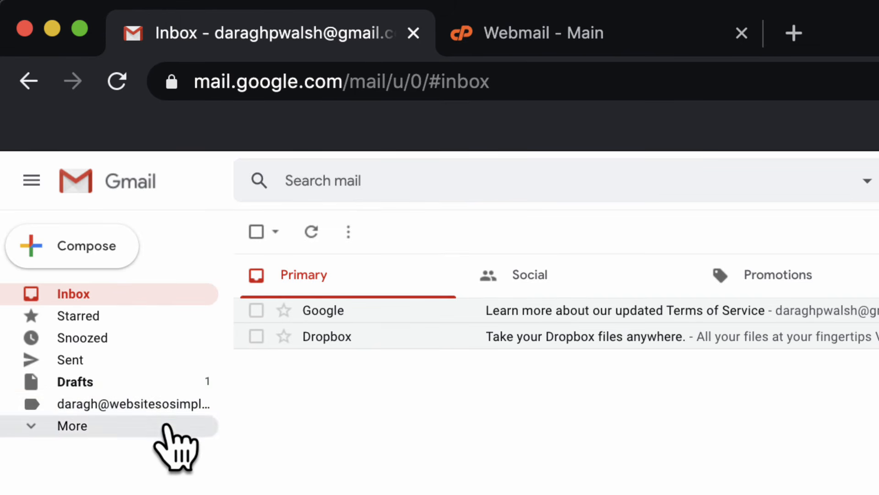
Step: Set the custom-domain account's label colour to red
left_click(167, 426)
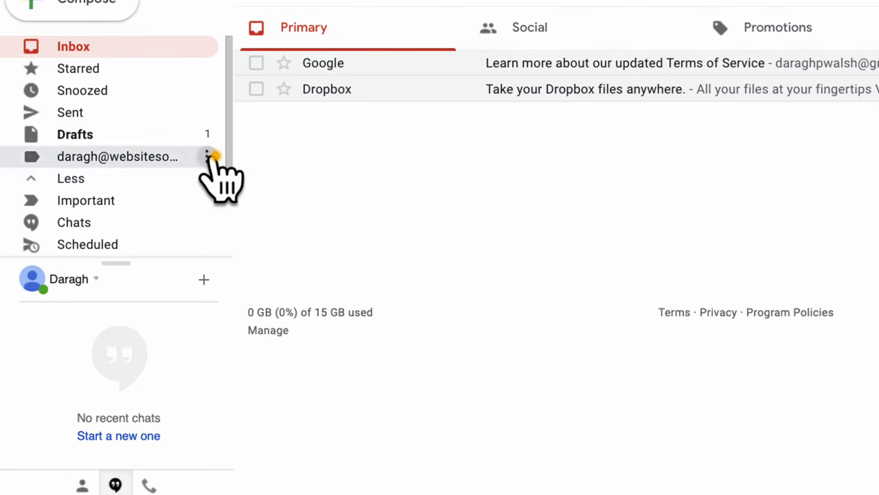
left_click(209, 156)
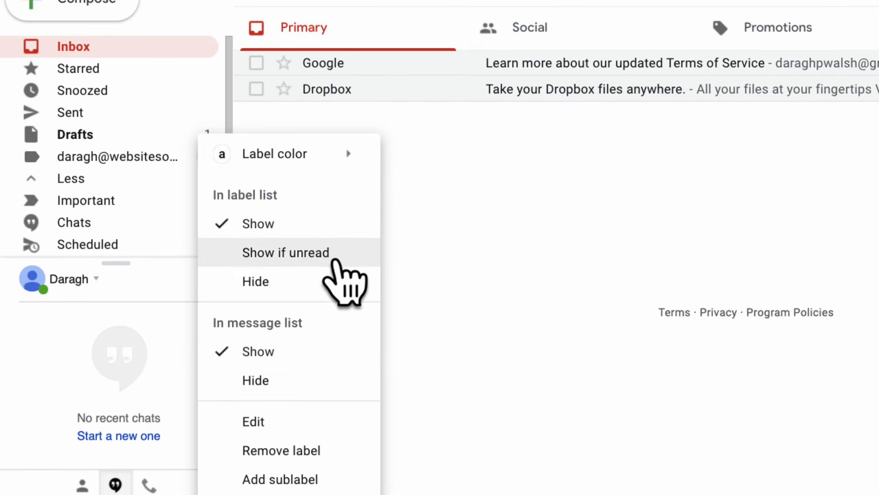
mouse_move(351, 155)
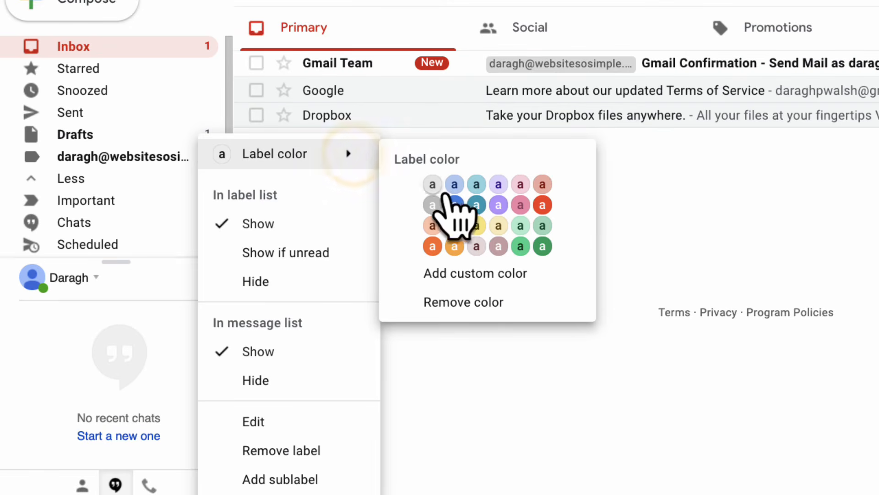
left_click(543, 204)
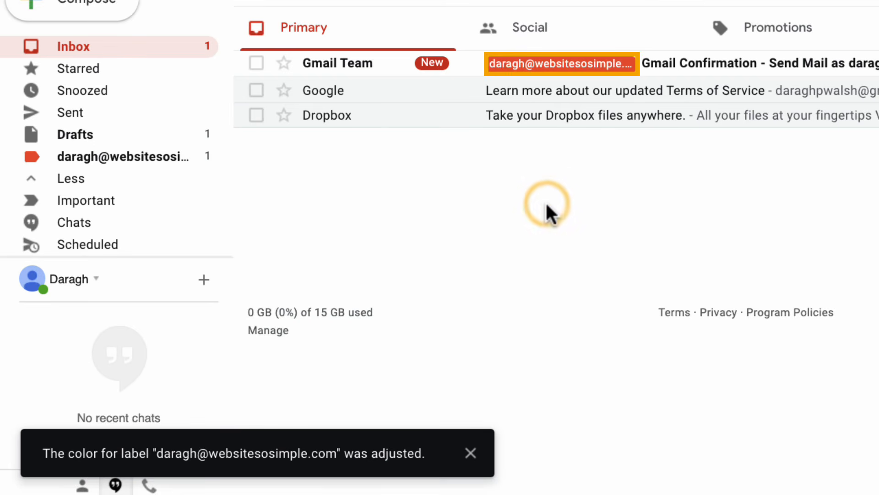